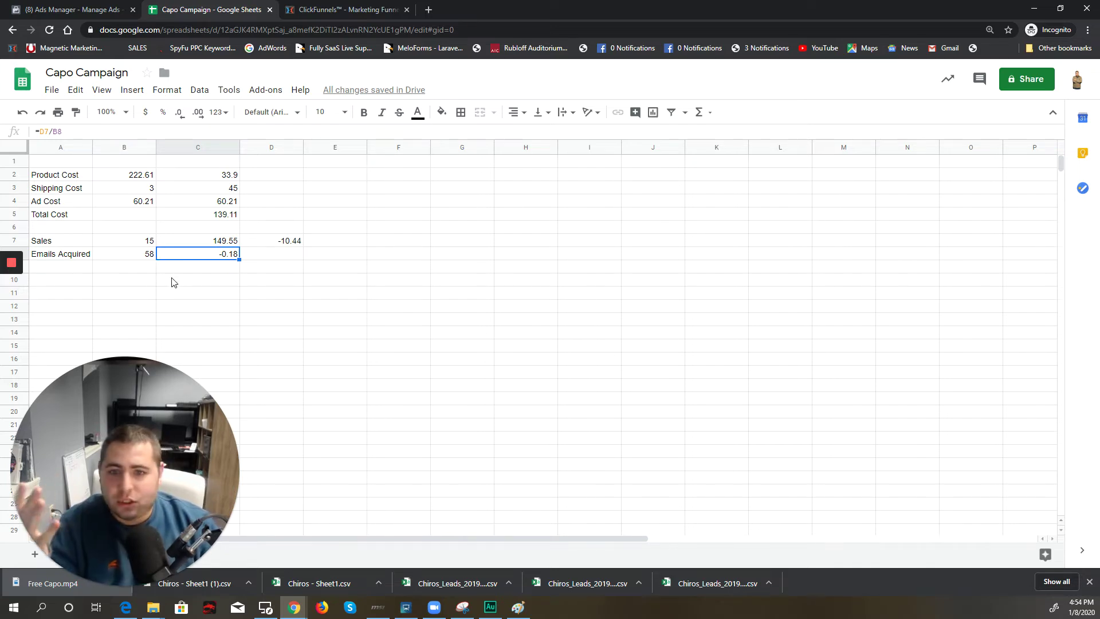
Check the Emails Acquired figures, and examine the ad sets' cost per purchase, amount spent, website purchases and conversion value totals in Ads Manager.
left_click(148, 257)
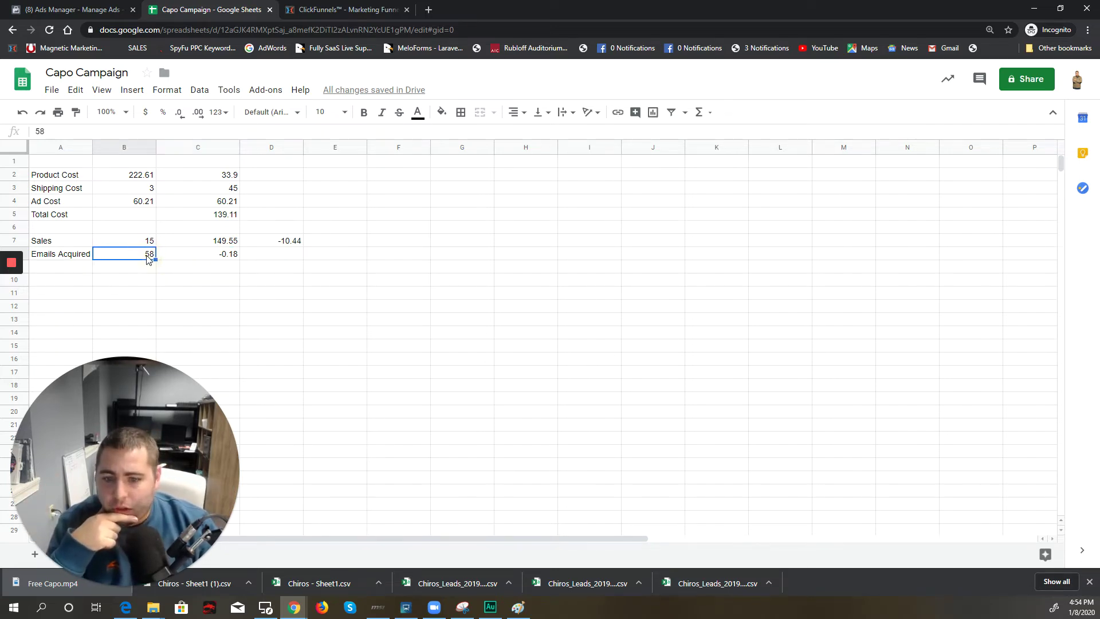
left_click(200, 257)
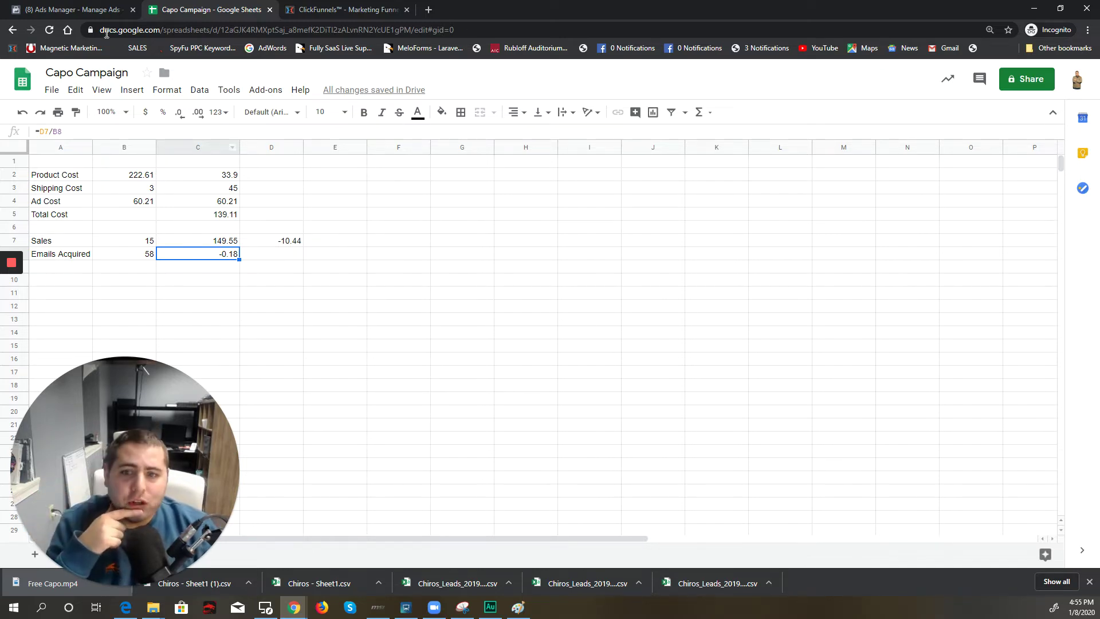
left_click(71, 10)
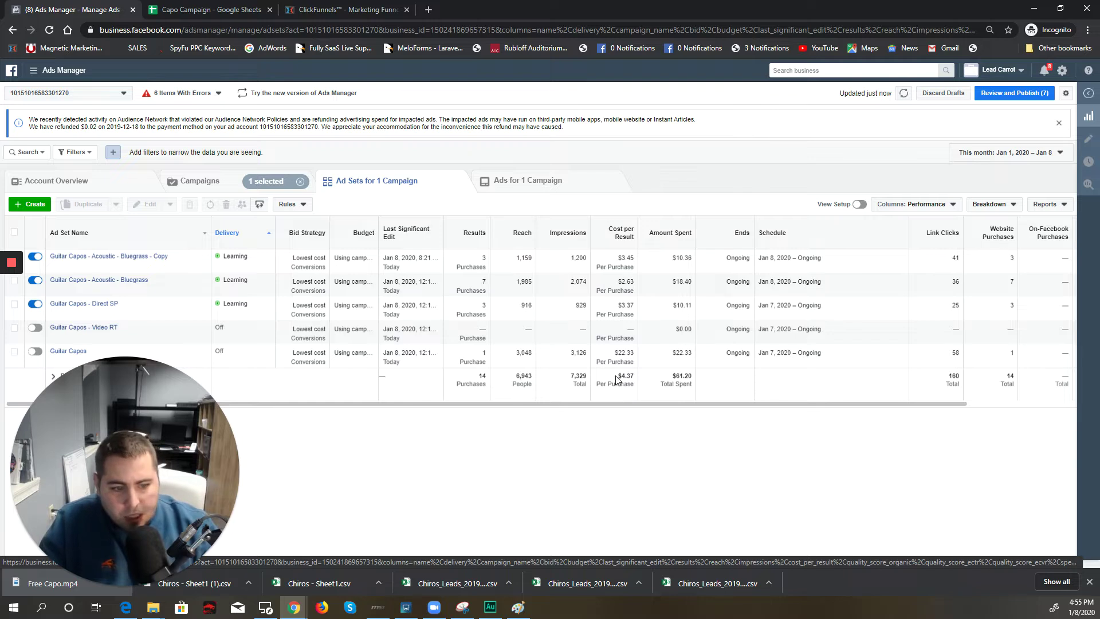
double_click(633, 376)
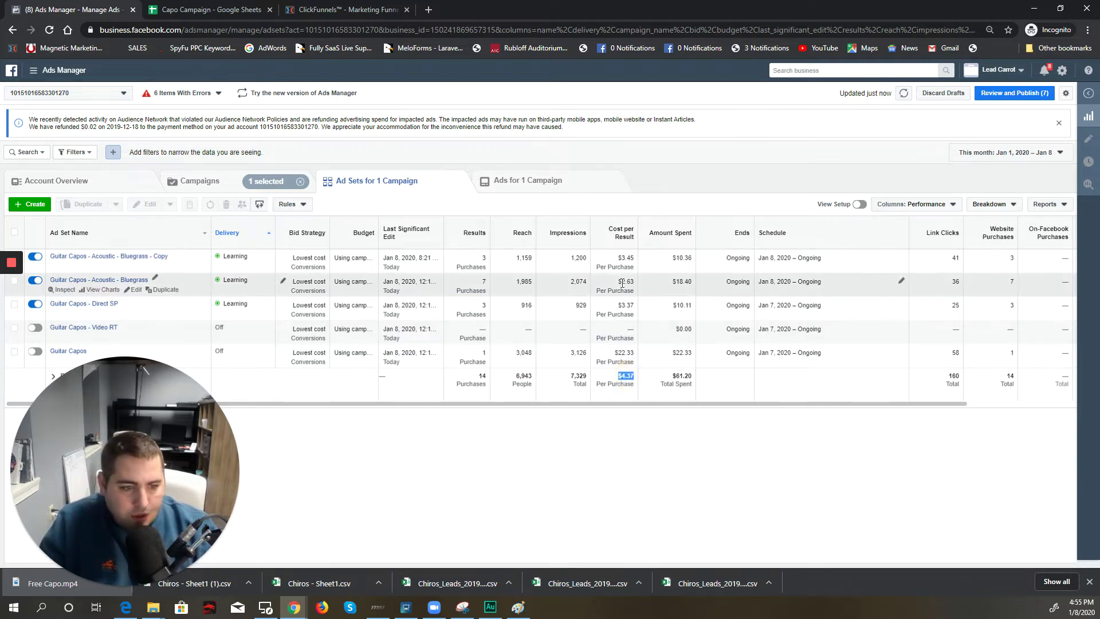
double_click(635, 282)
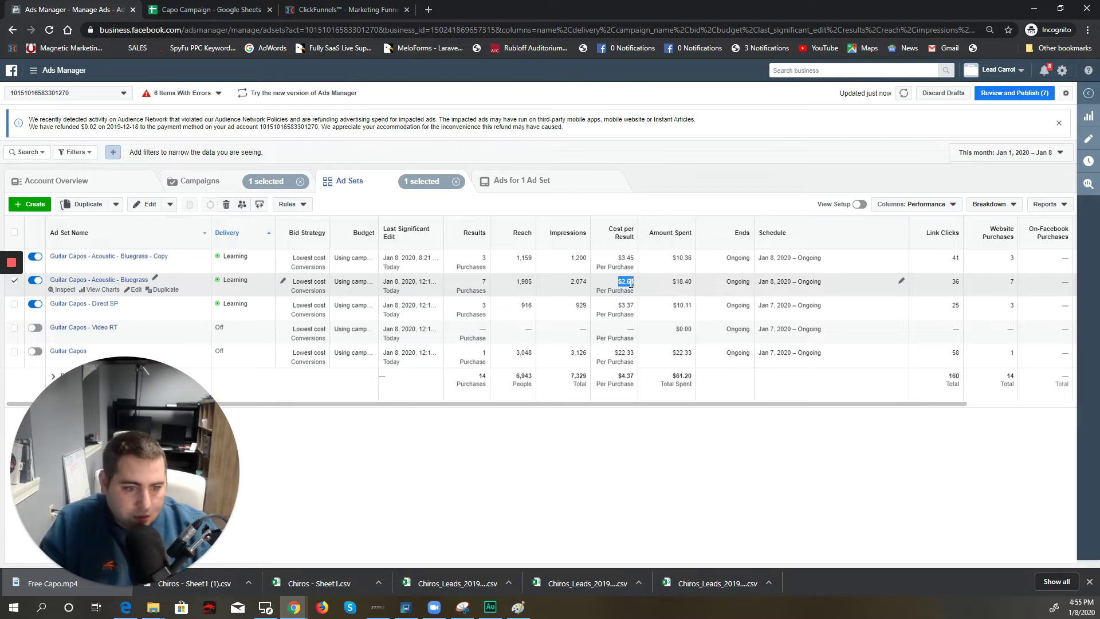
double_click(682, 376)
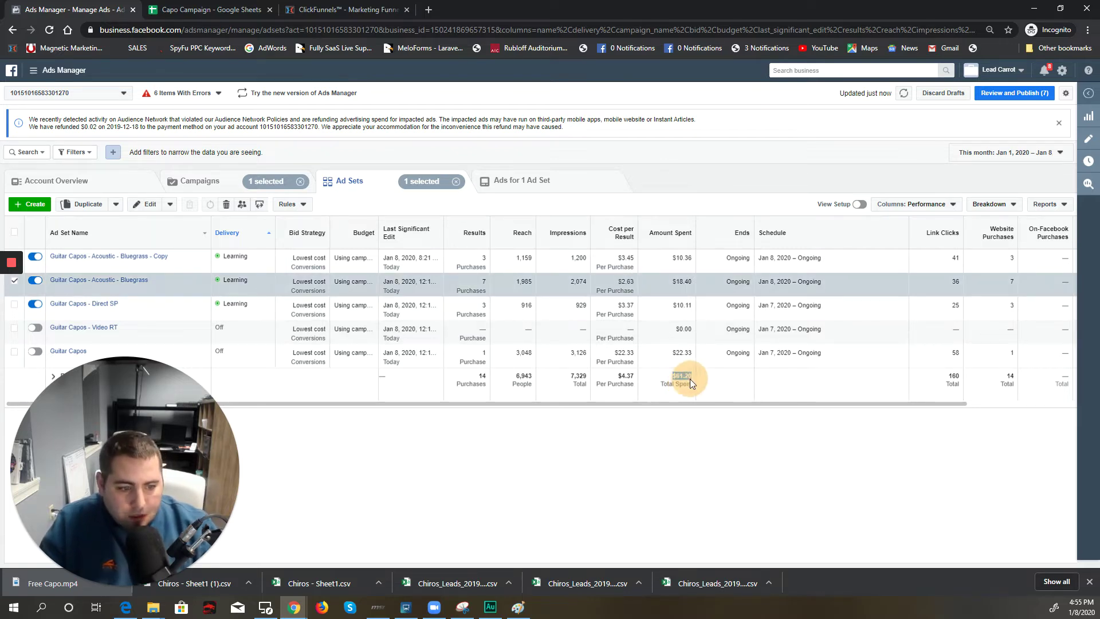
left_click_drag(687, 405, 1001, 377)
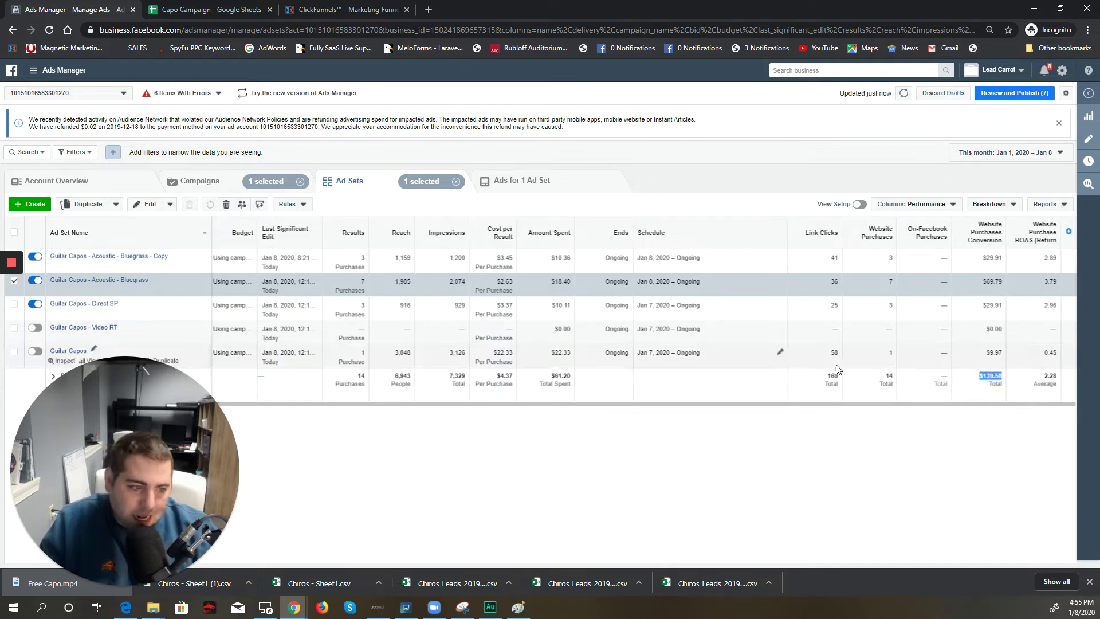
left_click(887, 379)
double_click(887, 377)
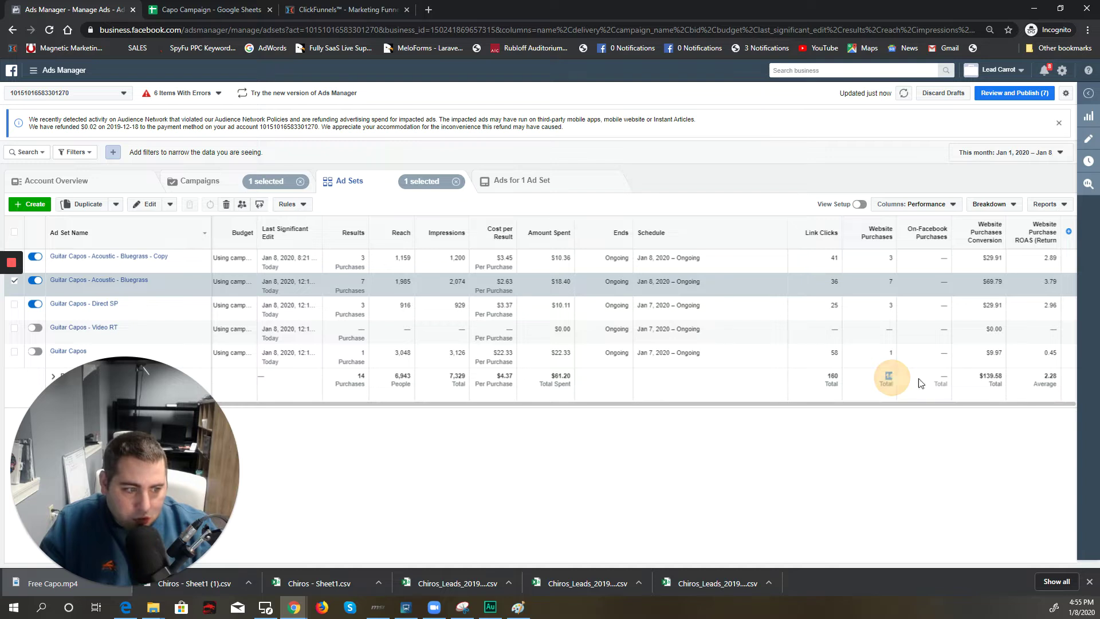
left_click(990, 377)
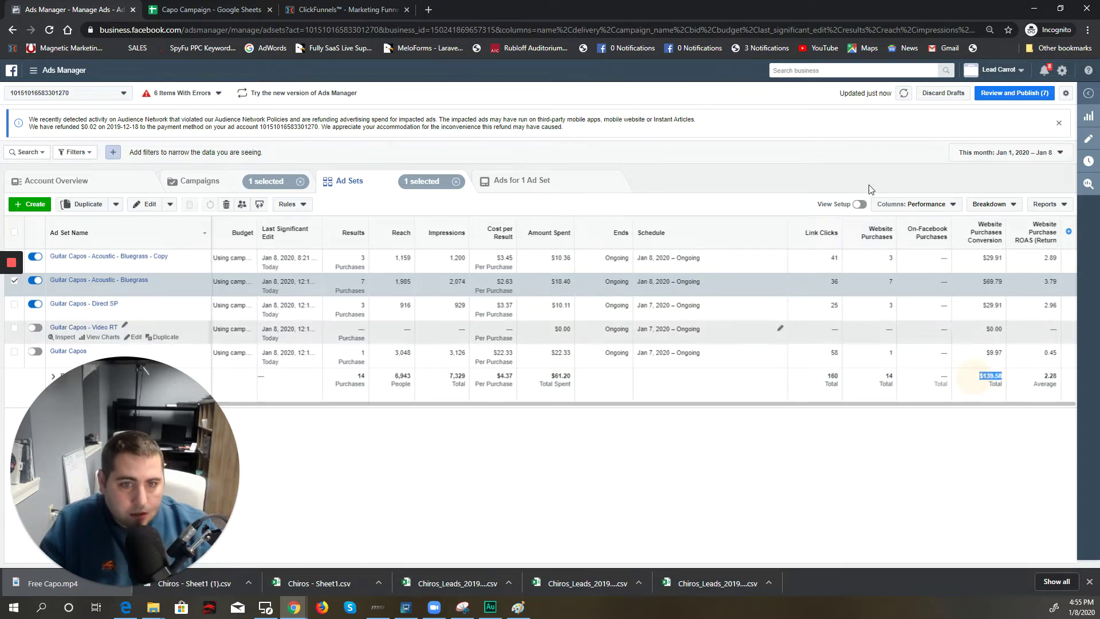
Switch to ClickFunnels and examine the Wood Capo funnel's gross sales, opt-in and order page stats.
left_click(355, 11)
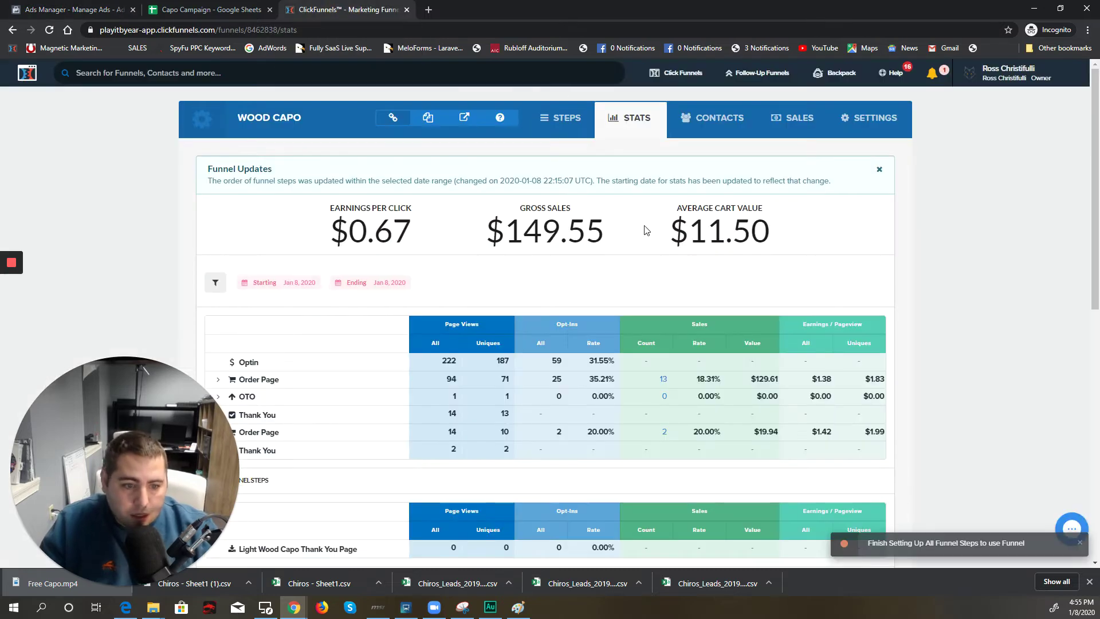
scroll(638, 246, "down", 1)
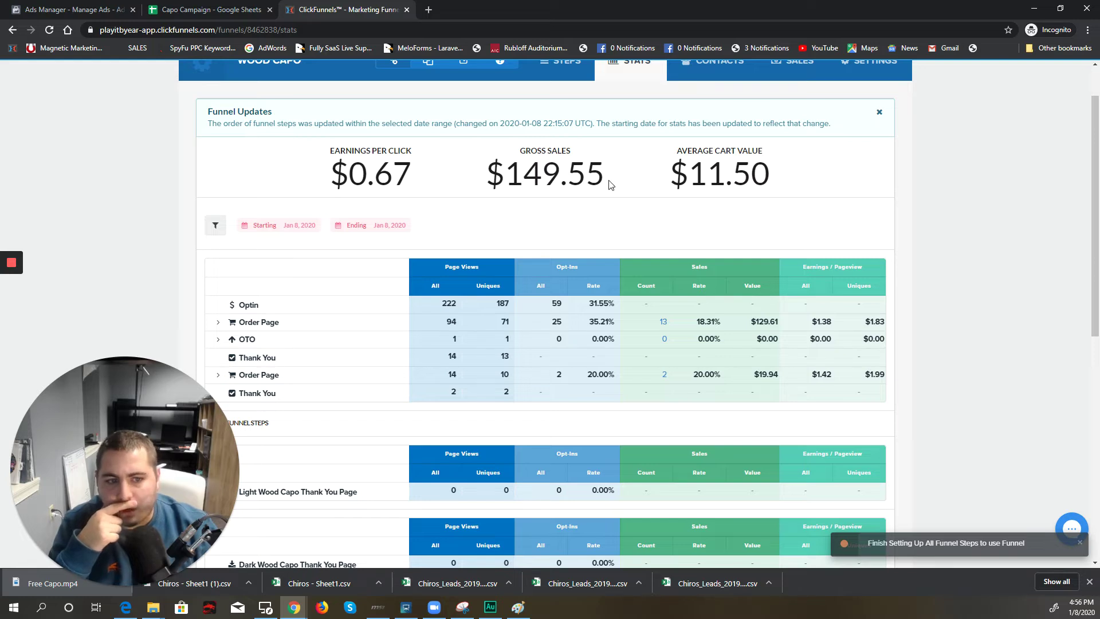
Return to the Capo Campaign sheet and review the product, shipping, ad and total cost entries against the sales count.
left_click(204, 10)
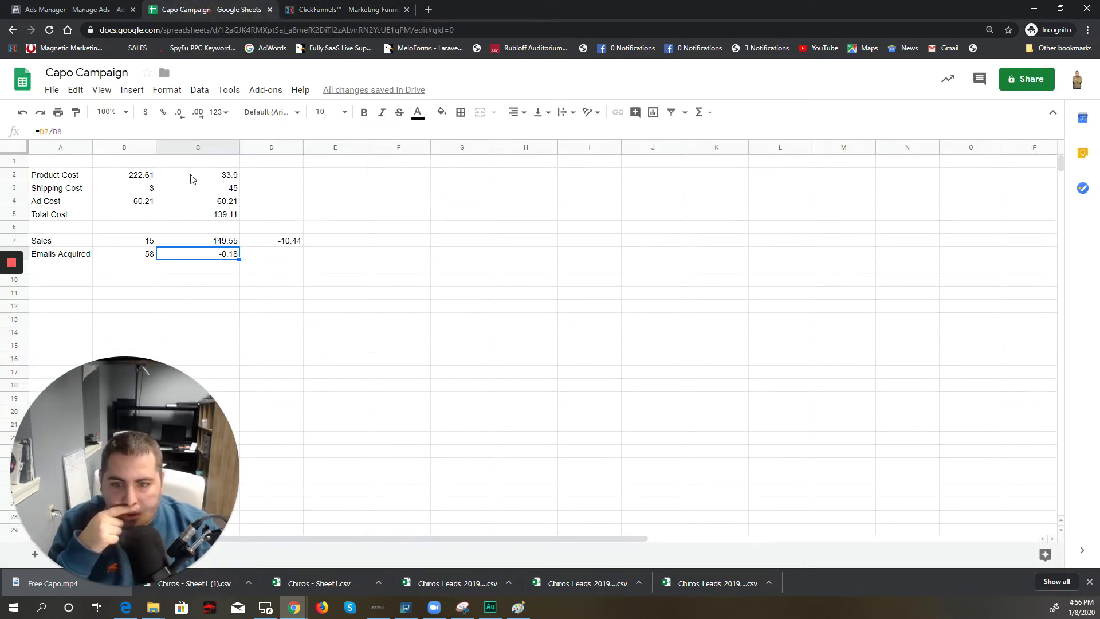
left_click(207, 177)
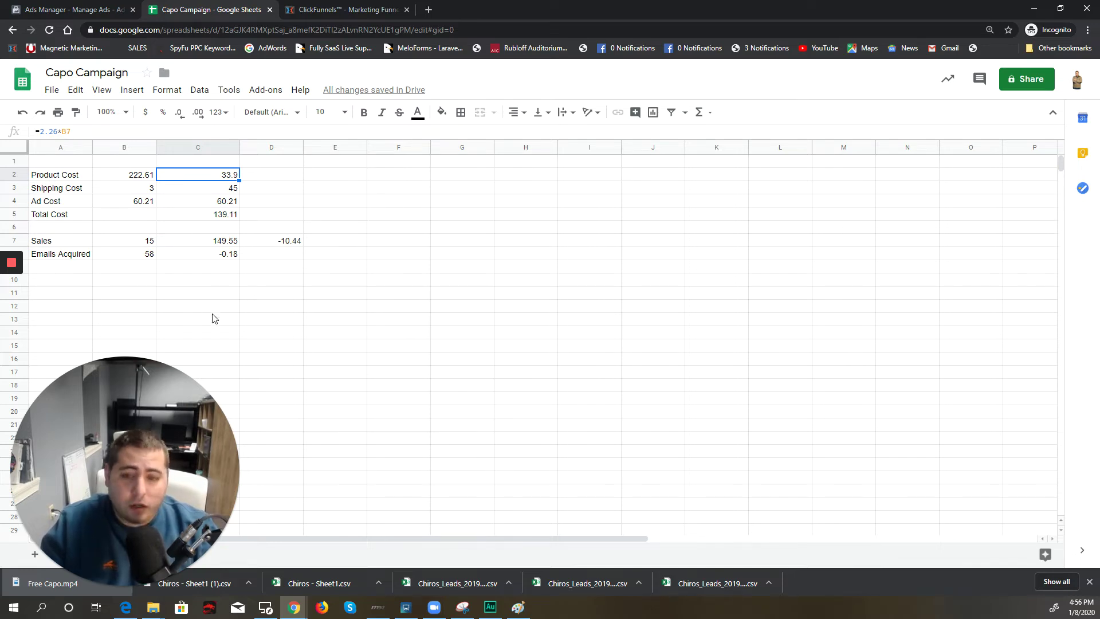
left_click(144, 178)
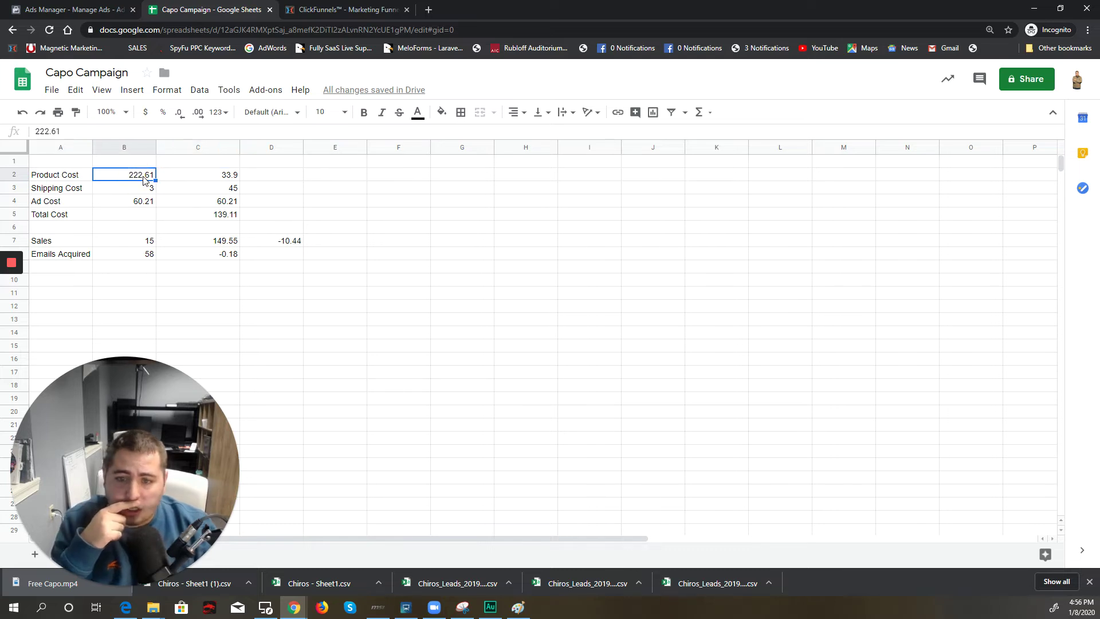
left_click(228, 177)
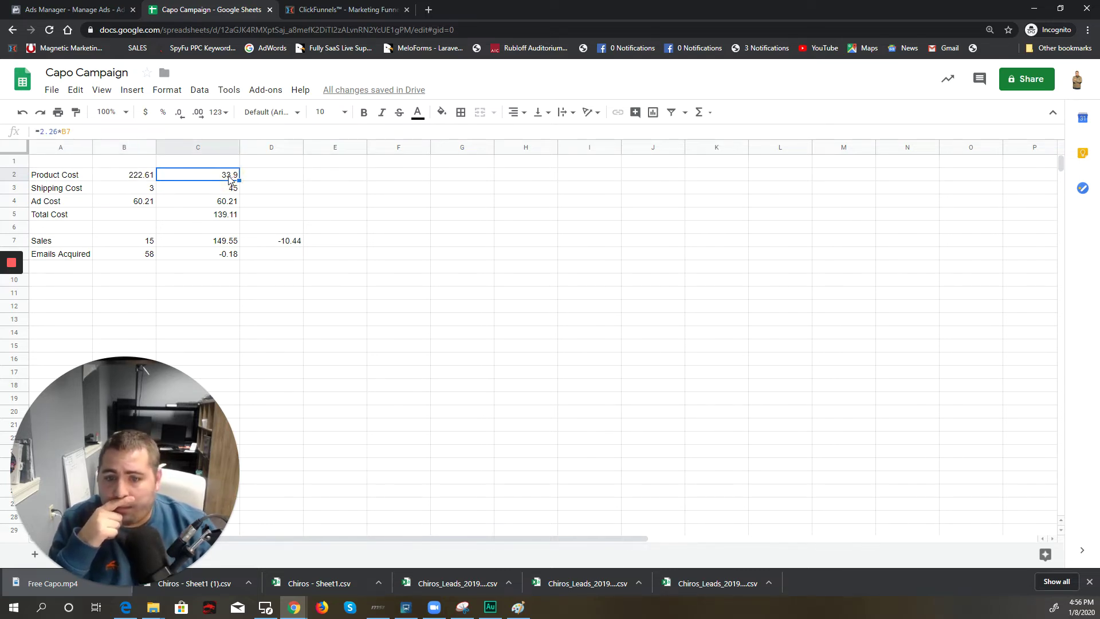
left_click(147, 243)
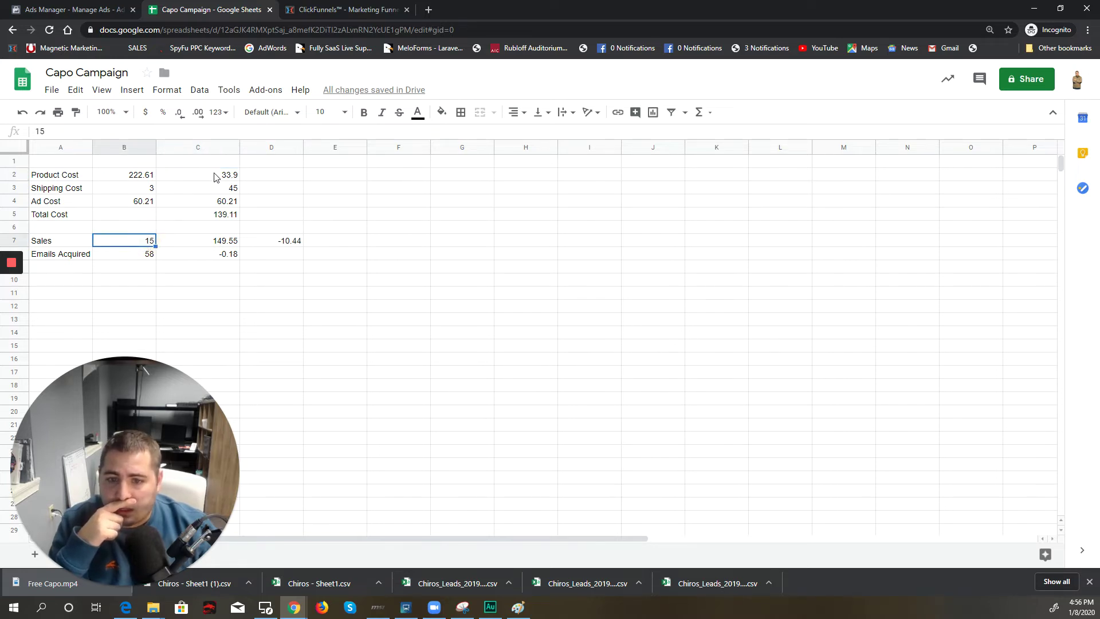
left_click(137, 190)
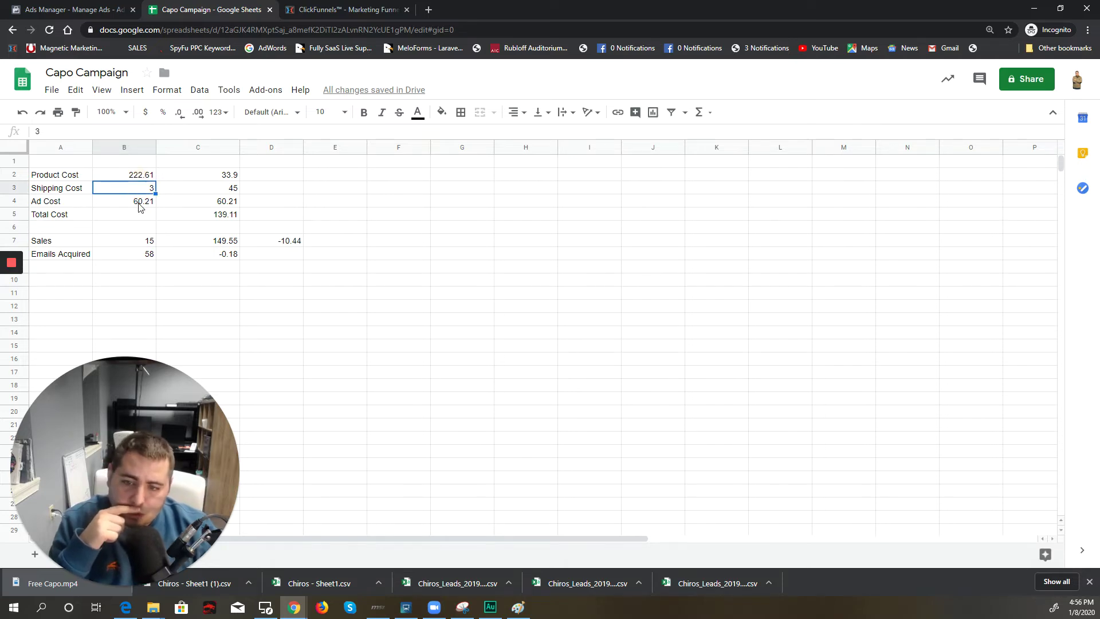
left_click(139, 206)
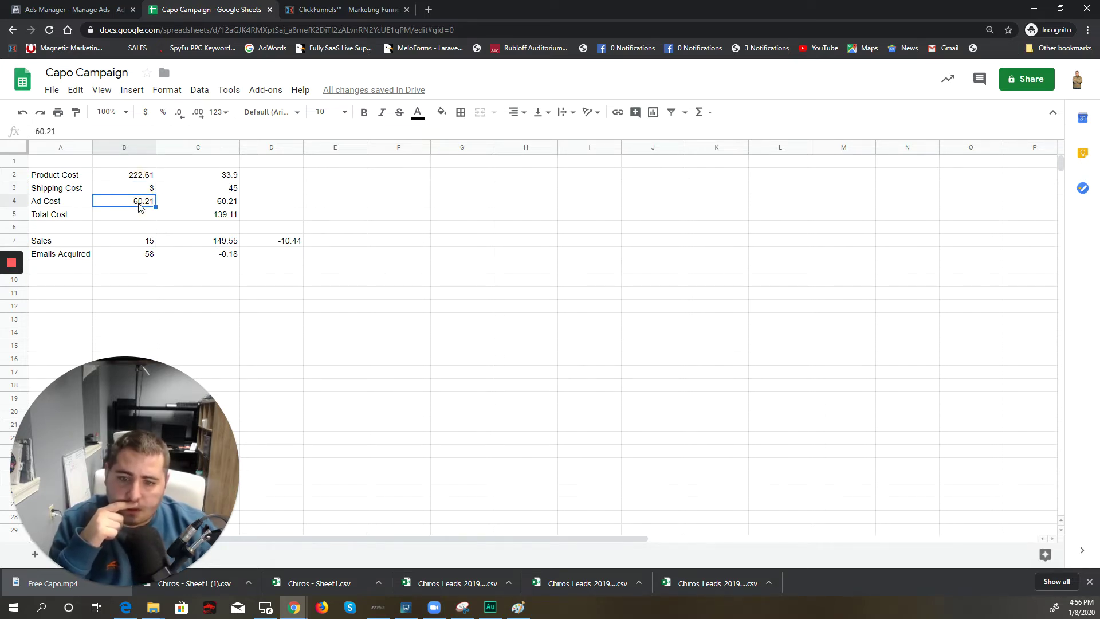
left_click(223, 221)
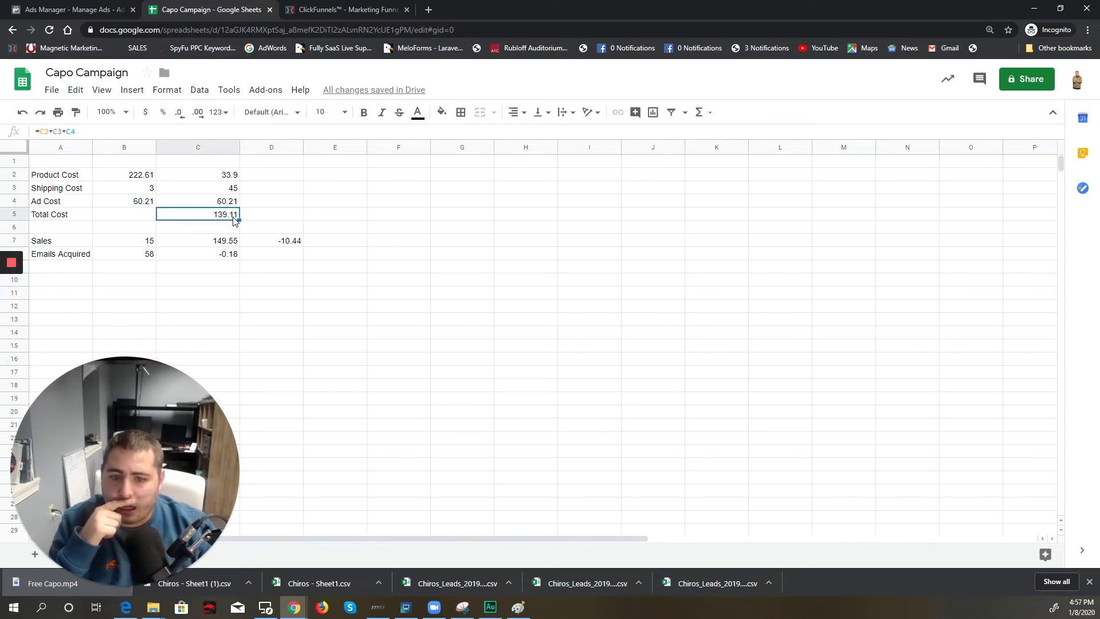
Check the gross sales in ClickFunnels and compare them with the cost-minus-sales formula in D7 of the Capo Campaign sheet.
left_click(334, 12)
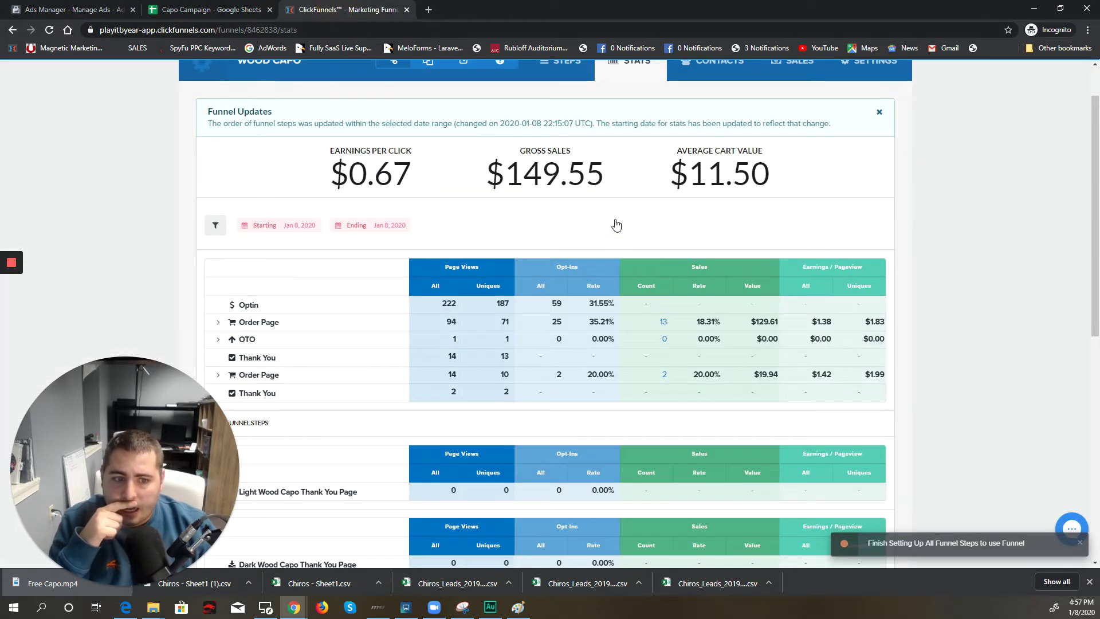
left_click_drag(630, 163, 487, 174)
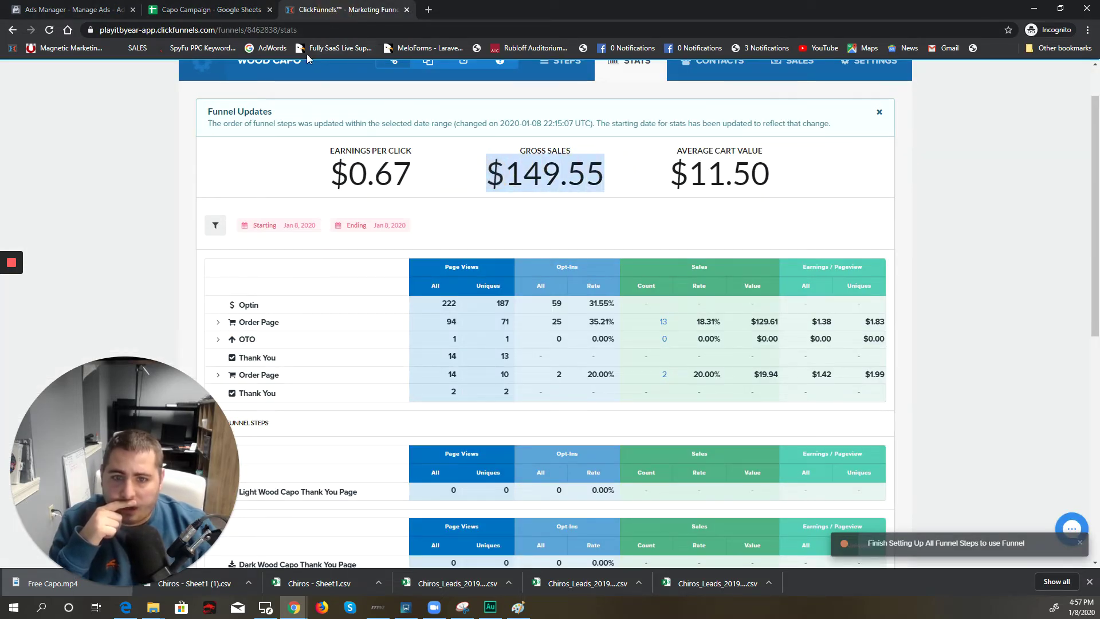
left_click(222, 12)
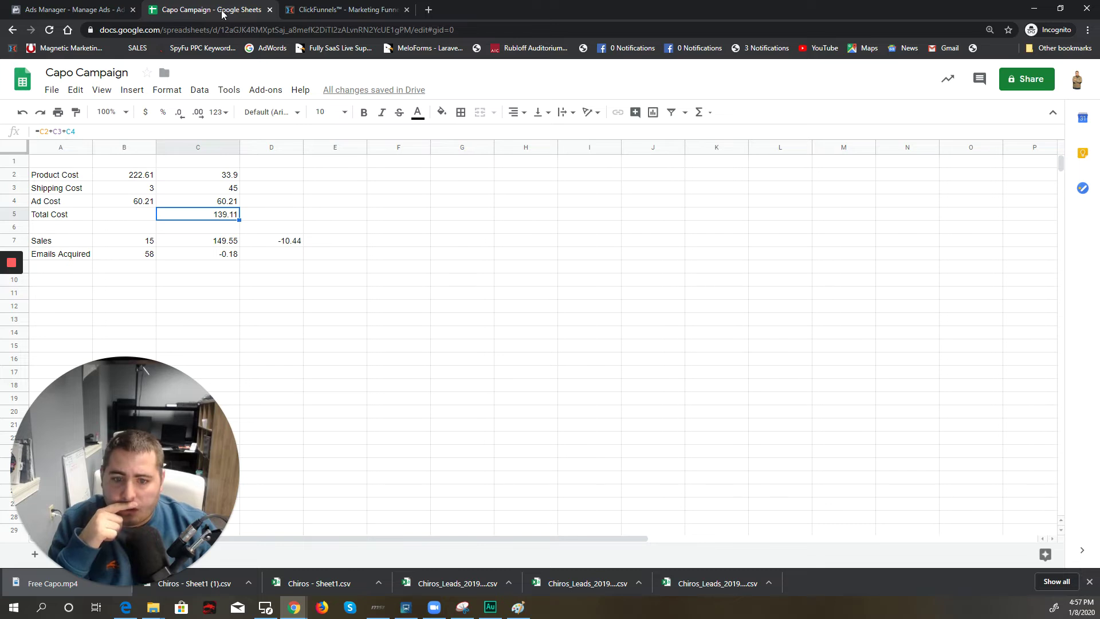
left_click(298, 244)
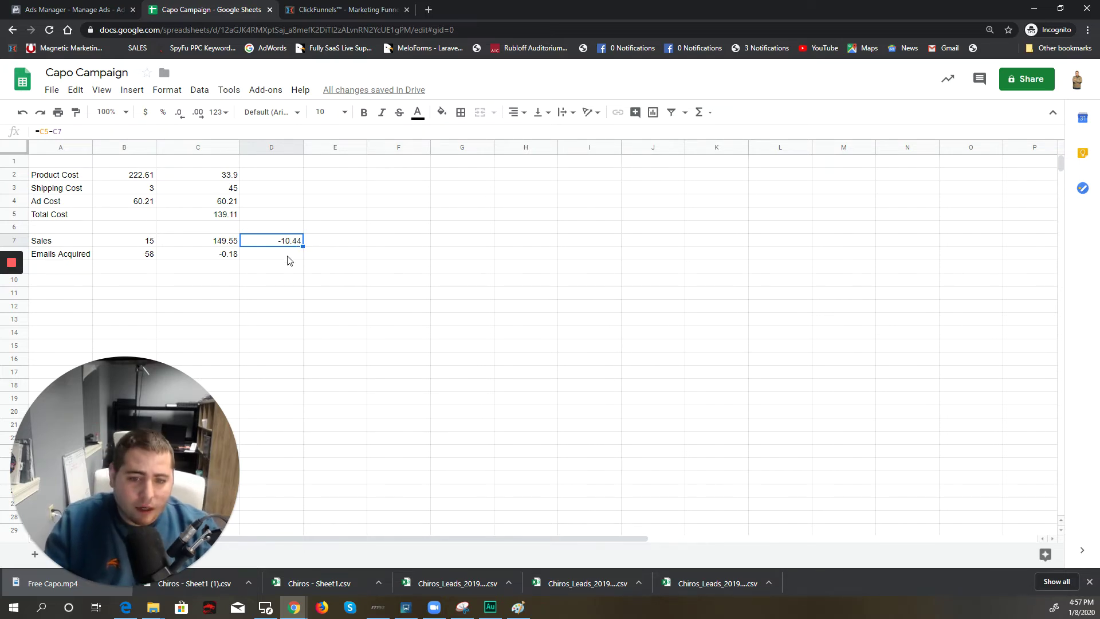
Format the Emails Acquired count in B8 with a green fill and bold white text.
left_click(136, 255)
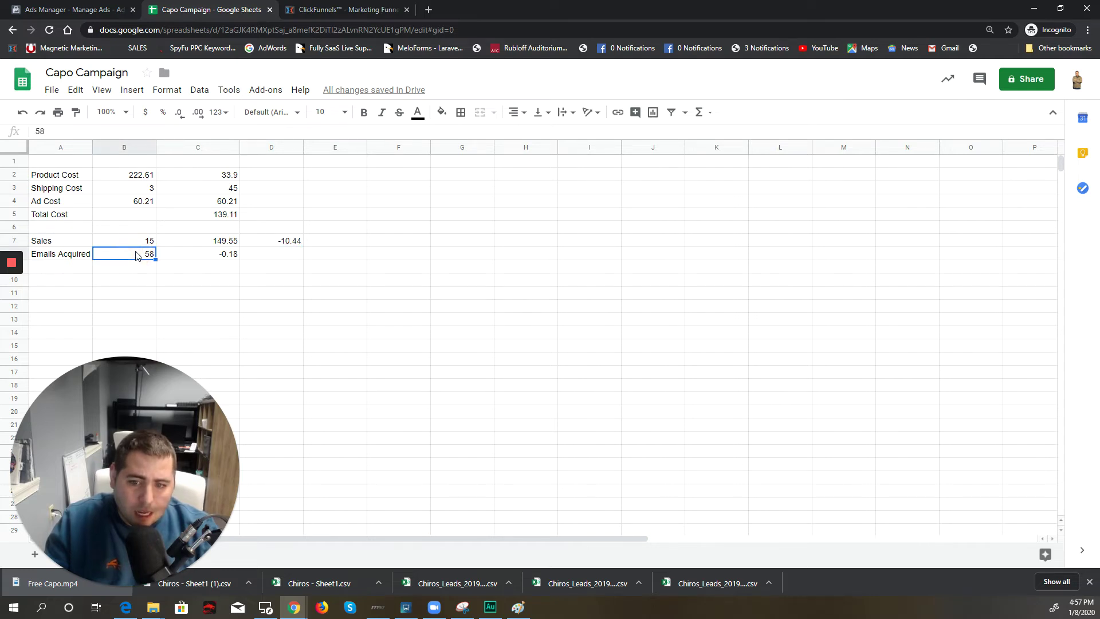
left_click(442, 112)
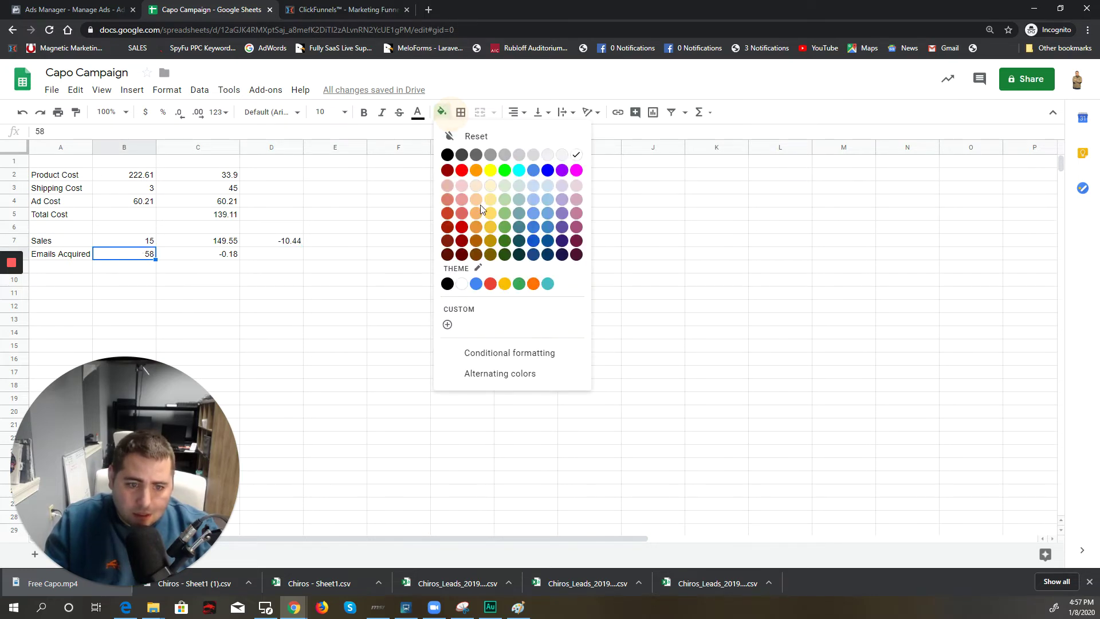
left_click(504, 224)
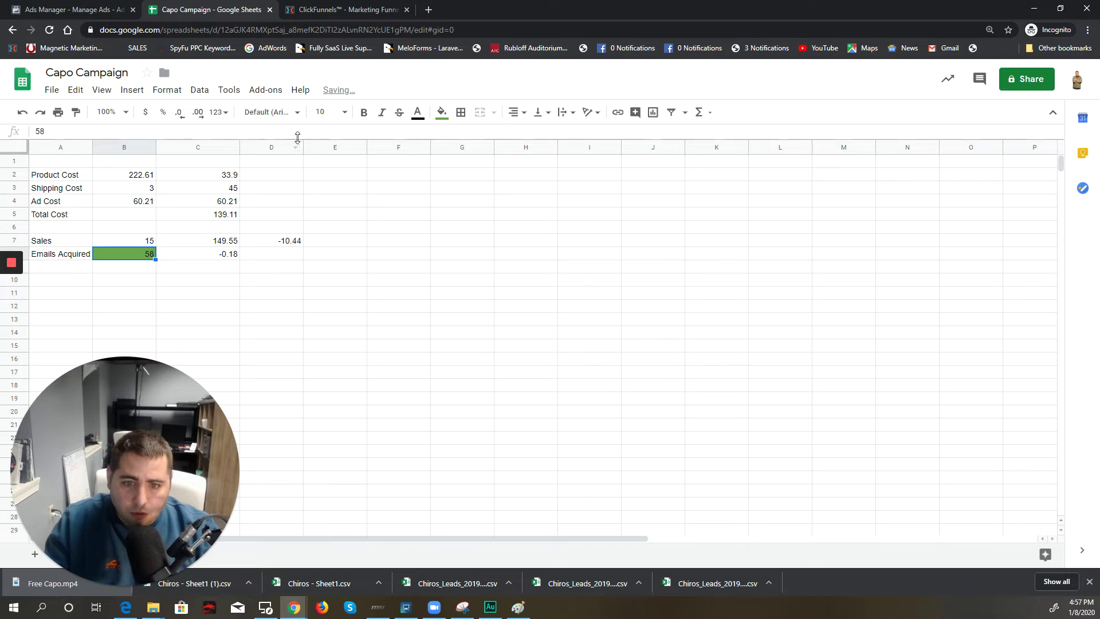
left_click(417, 111)
left_click(554, 153)
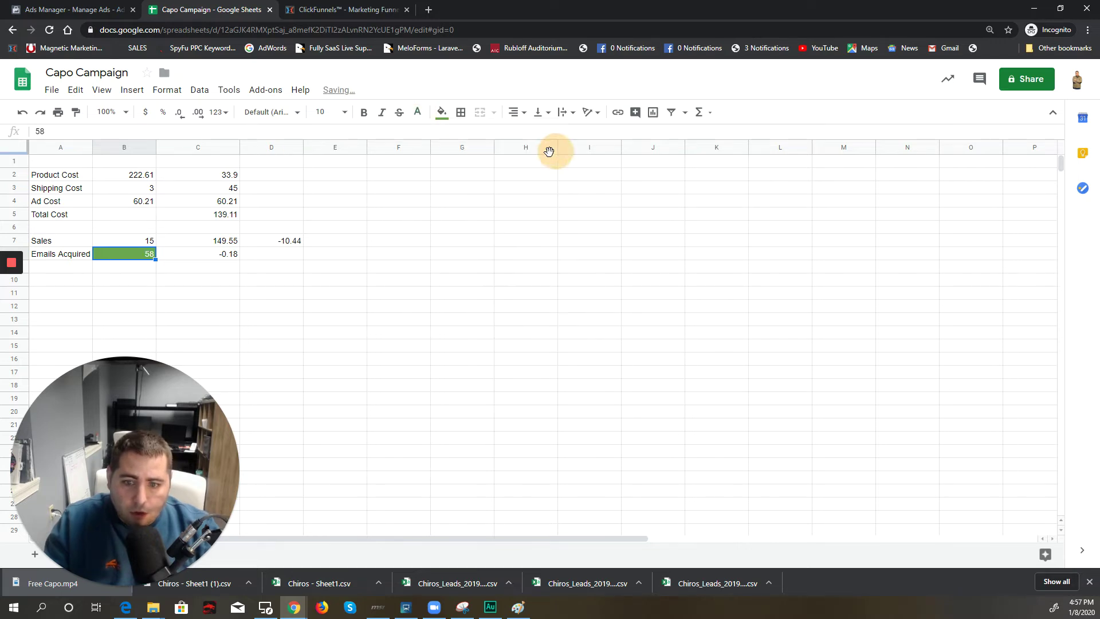
left_click(364, 111)
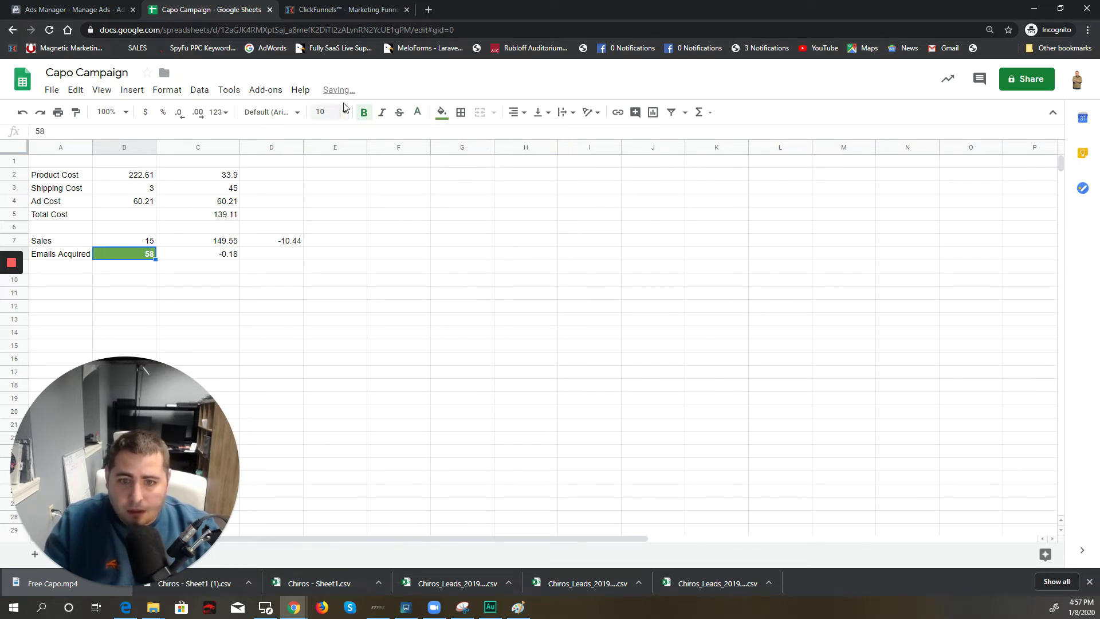
Check the funnel's opt-in count in ClickFunnels and set the Emails Acquired value in B8 of the Capo Campaign sheet to 59.
left_click(358, 11)
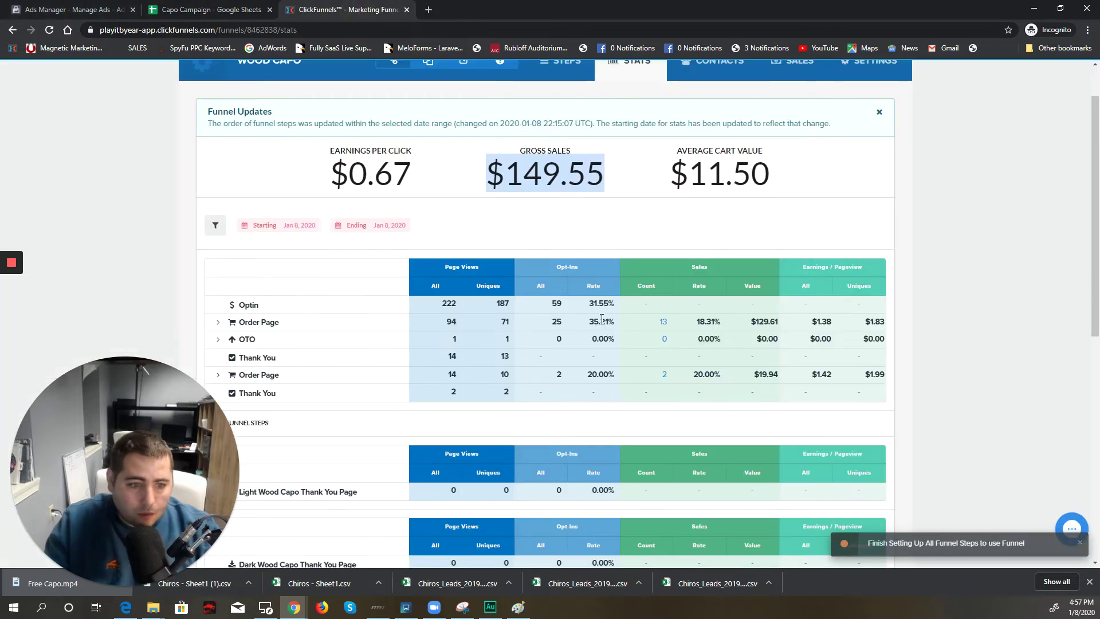
left_click(258, 7)
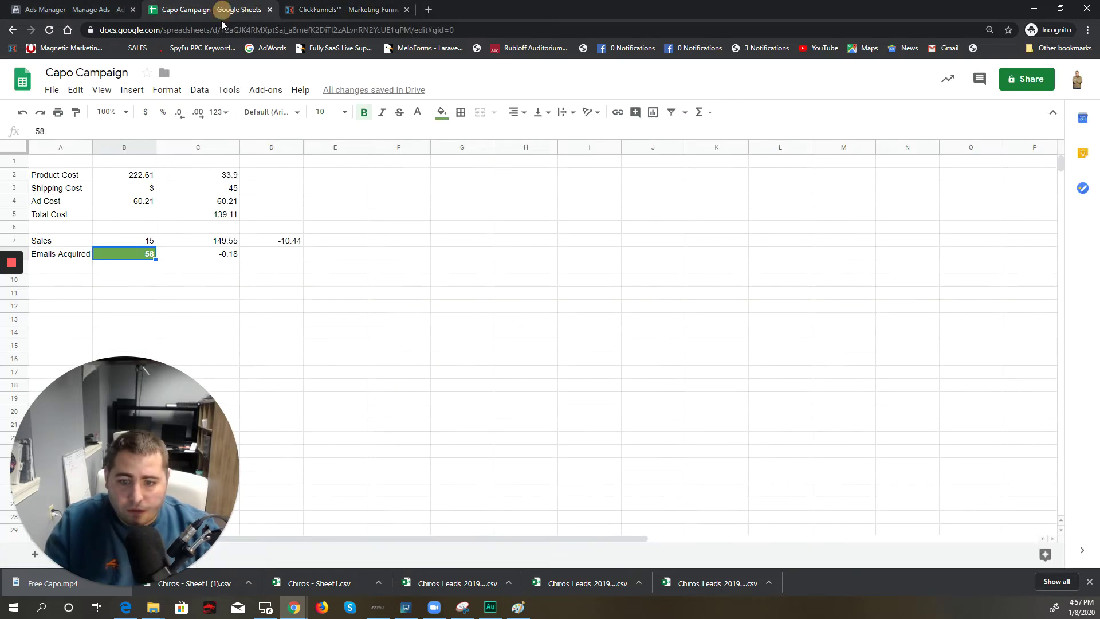
double_click(151, 254)
key("BackSpace")
type("9")
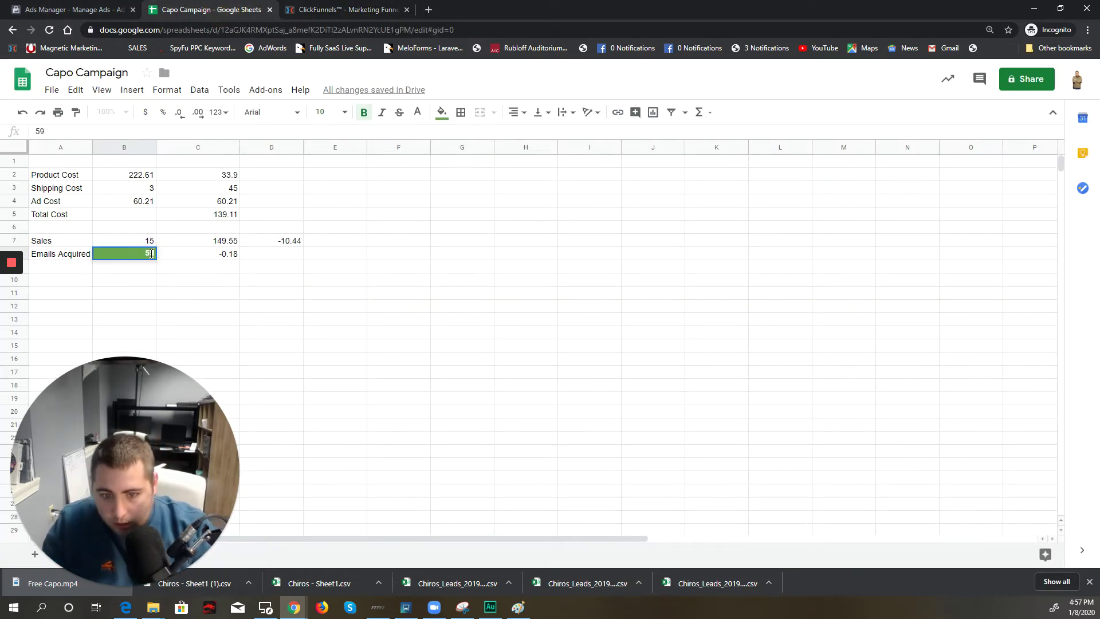
key("Return")
left_click(268, 271)
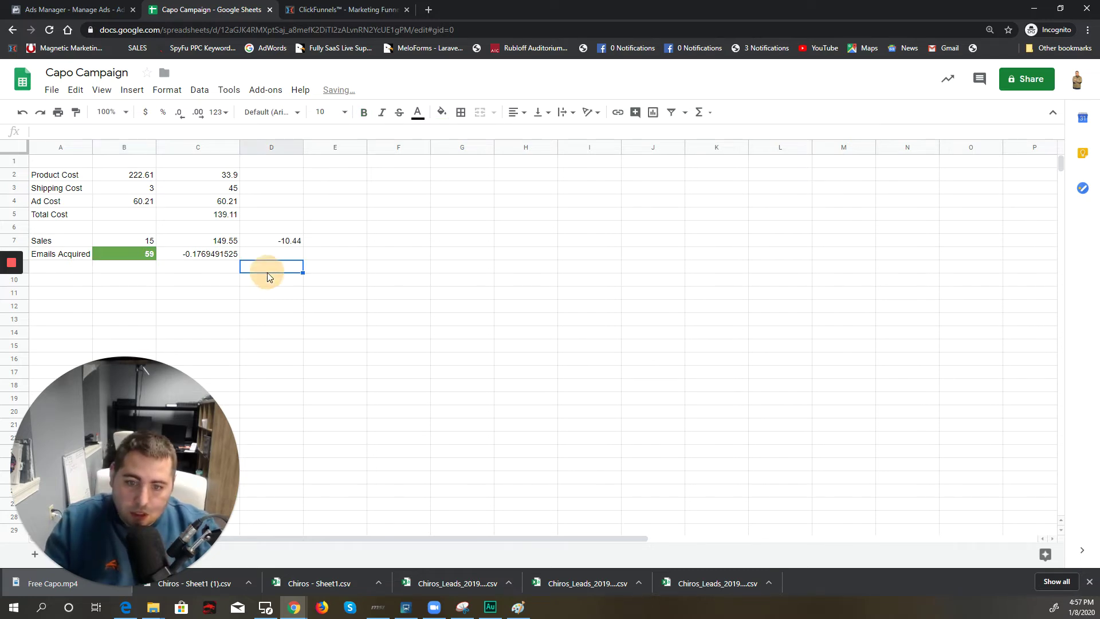
Inspect the cost-per-email formula in C8 next to the Emails Acquired count.
left_click(216, 256)
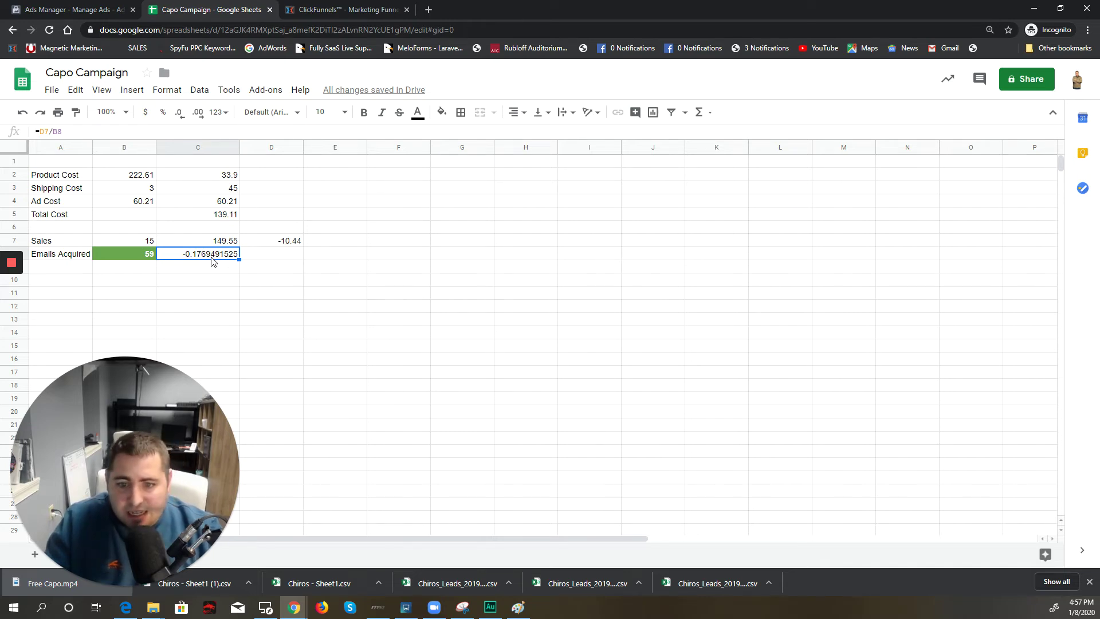
left_click(144, 267)
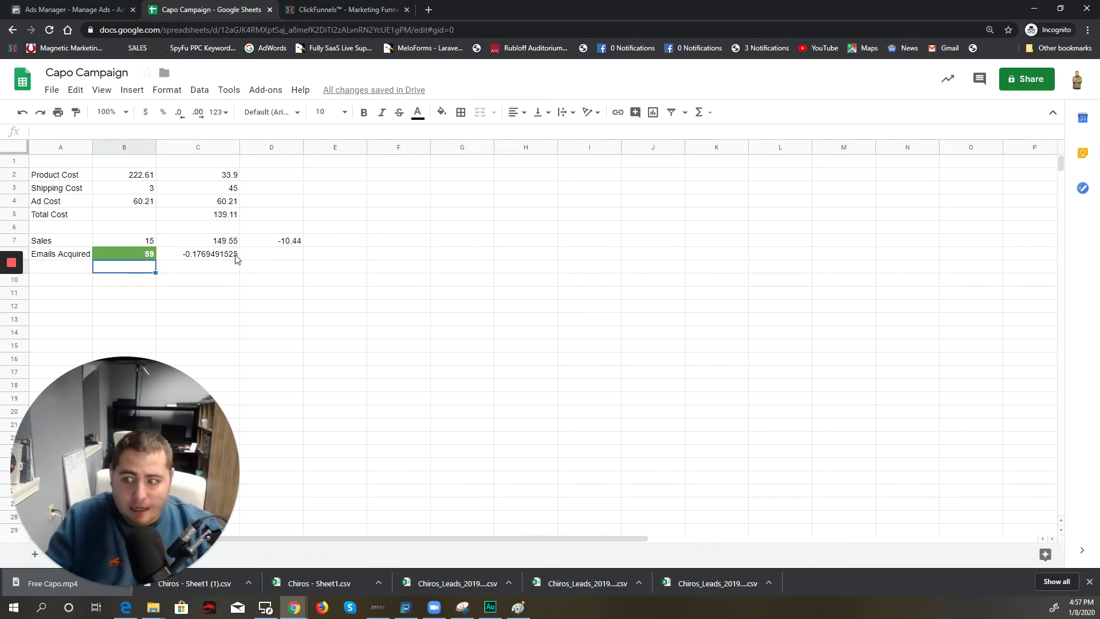
left_click(206, 274)
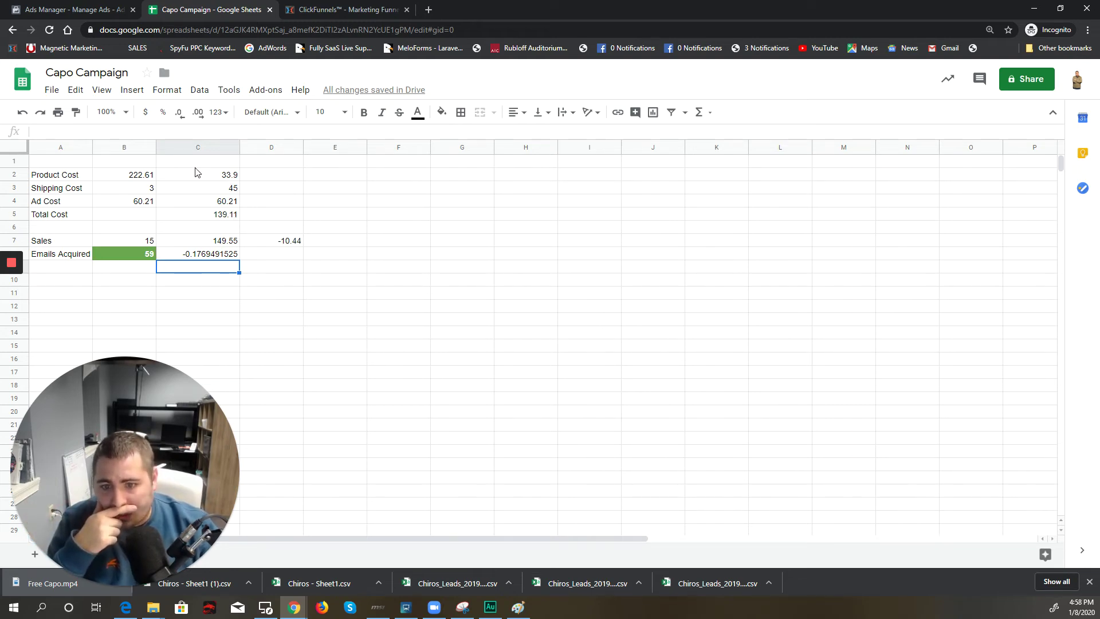
Narrow column B of the Capo Campaign sheet slightly, around the Emails Acquired count.
left_click(131, 257)
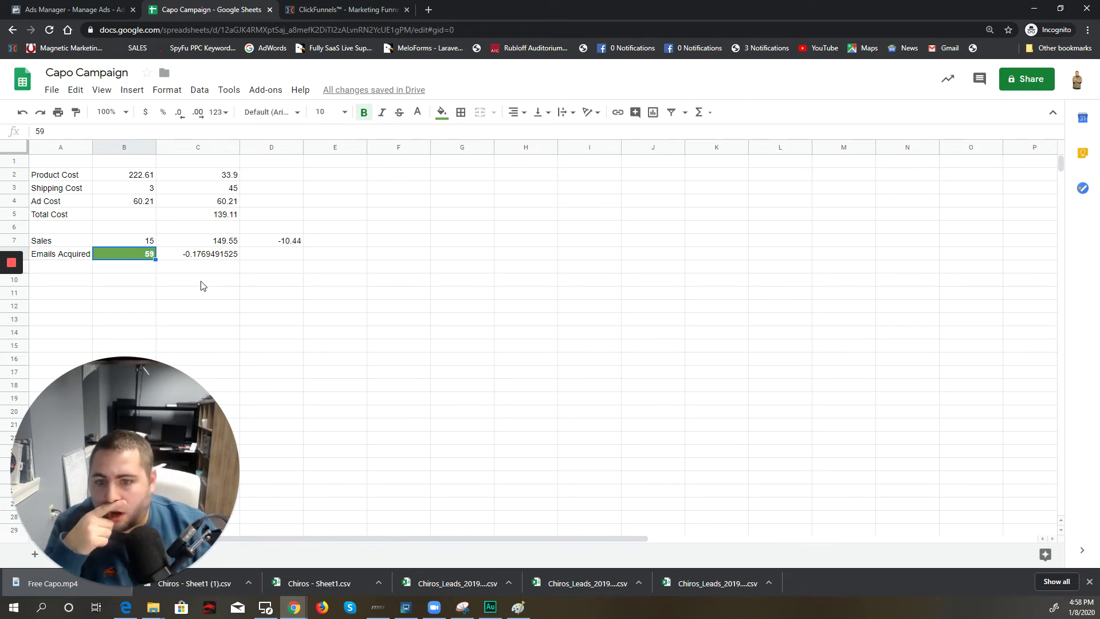
left_click_drag(155, 150, 147, 148)
left_click(150, 148)
left_click(342, 351)
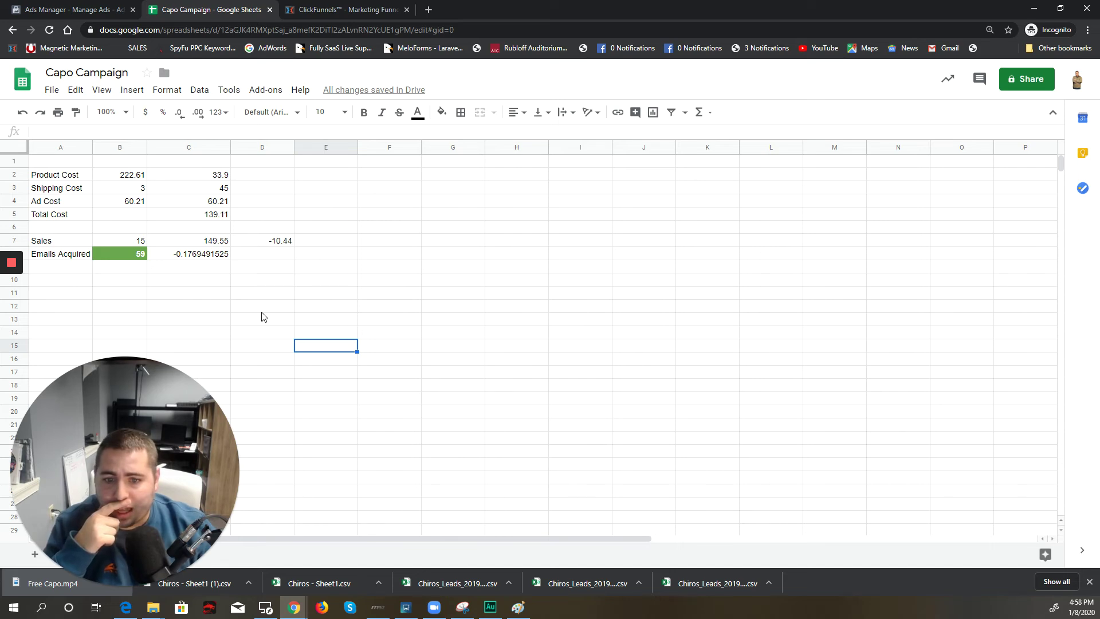
left_click(265, 273)
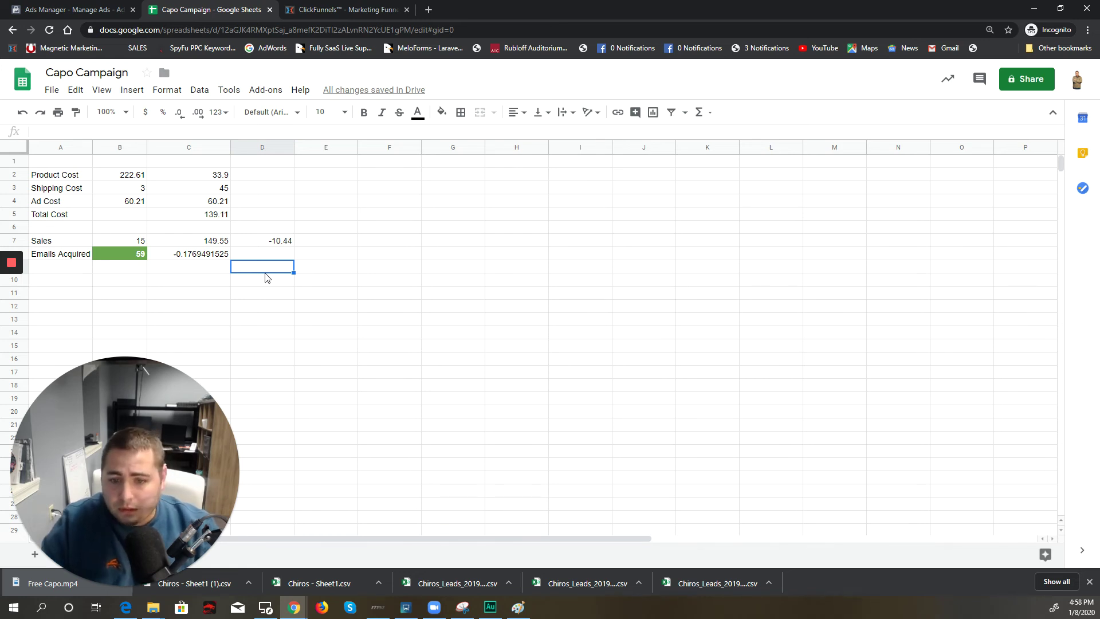
left_click(138, 275)
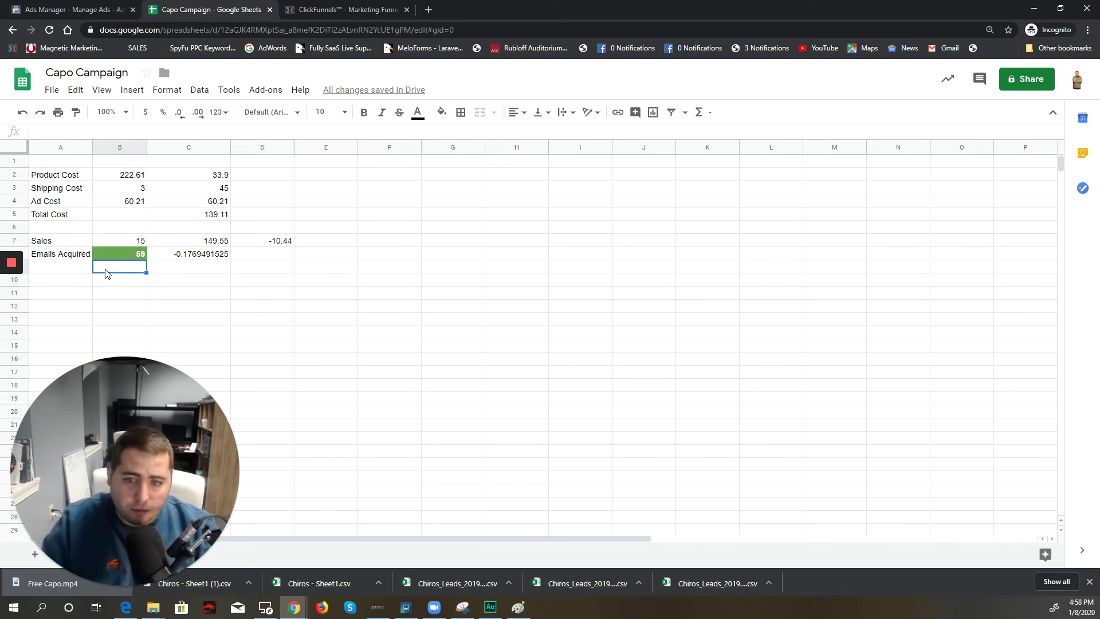
left_click(115, 253)
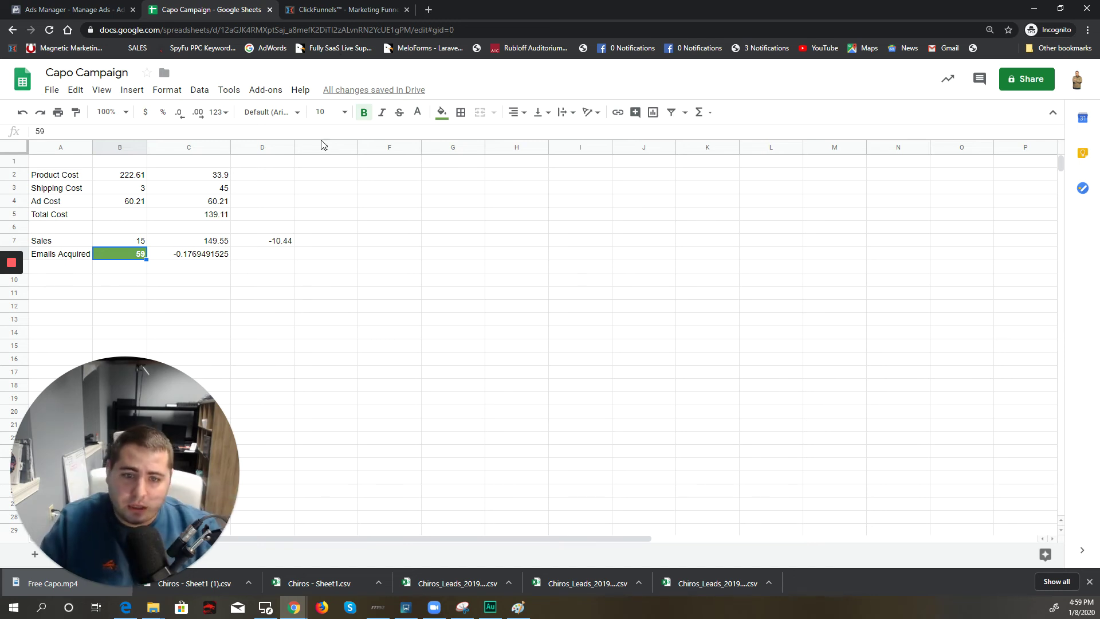
Switch to ClickFunnels, reload the Wood Capo funnel's stats and review the gross sales, page views, opt-ins and sales per funnel step.
left_click(365, 10)
left_click(618, 197)
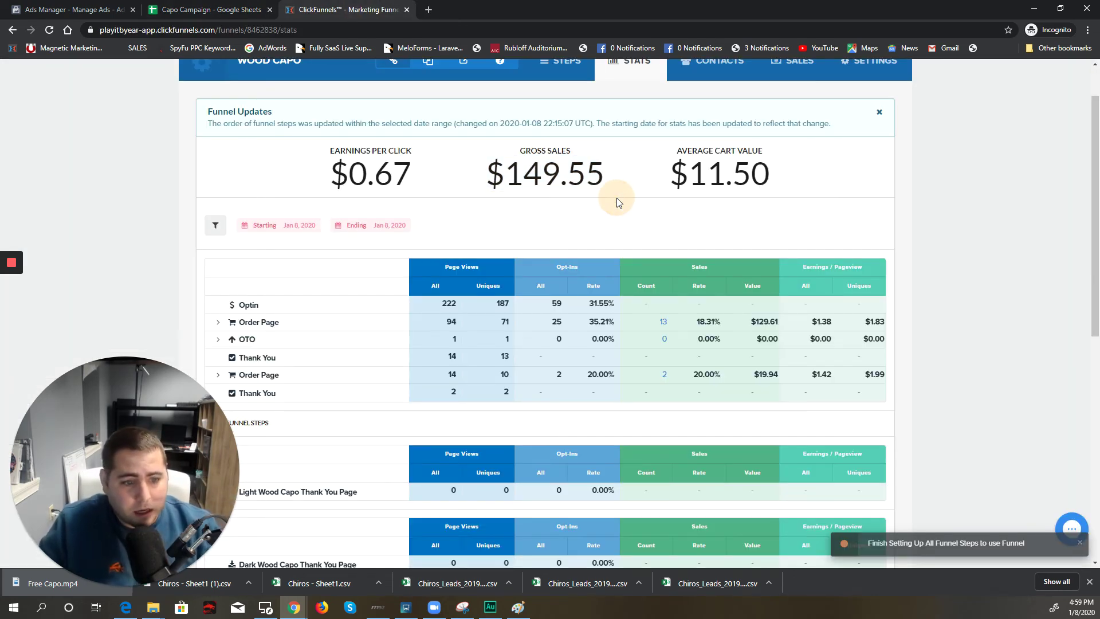
left_click(50, 31)
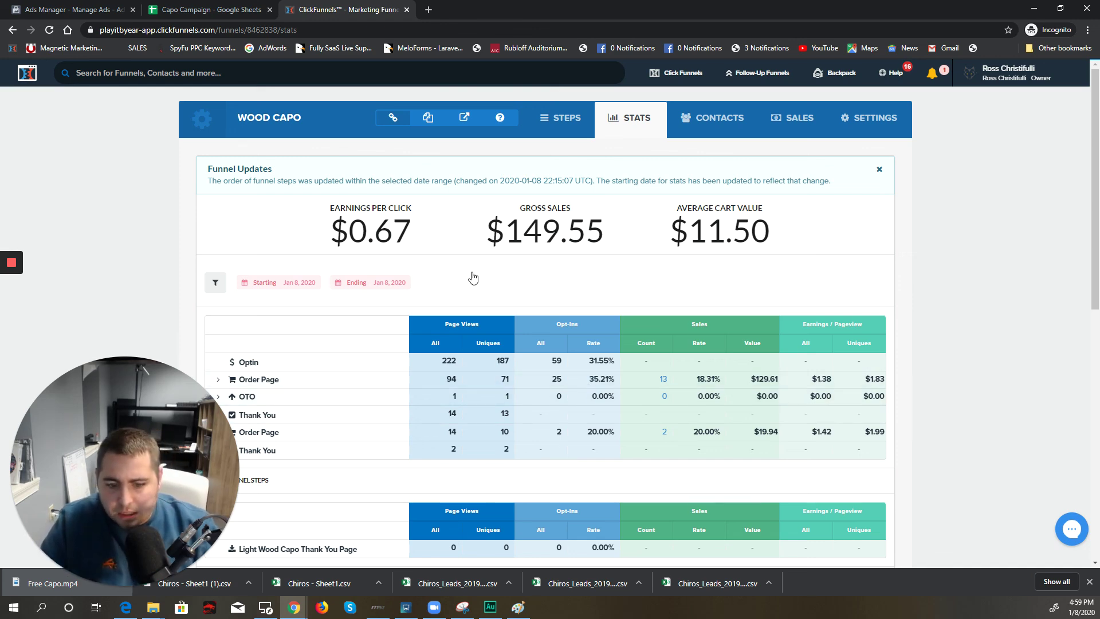
scroll(472, 272, "down", 3)
scroll(472, 271, "up", 3)
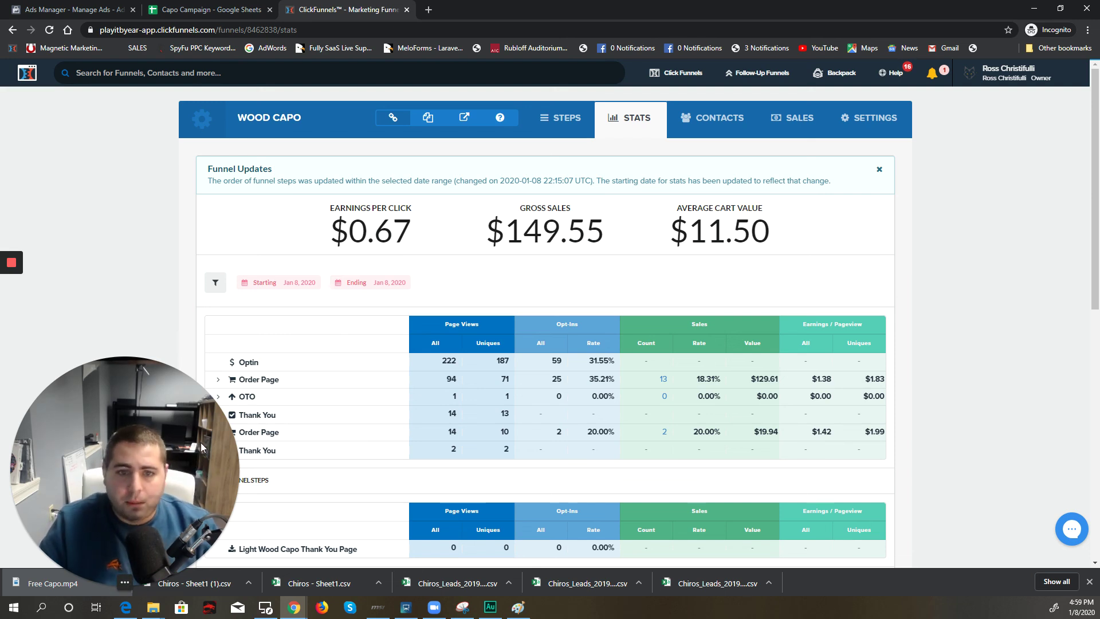
scroll(523, 396, "down", 1)
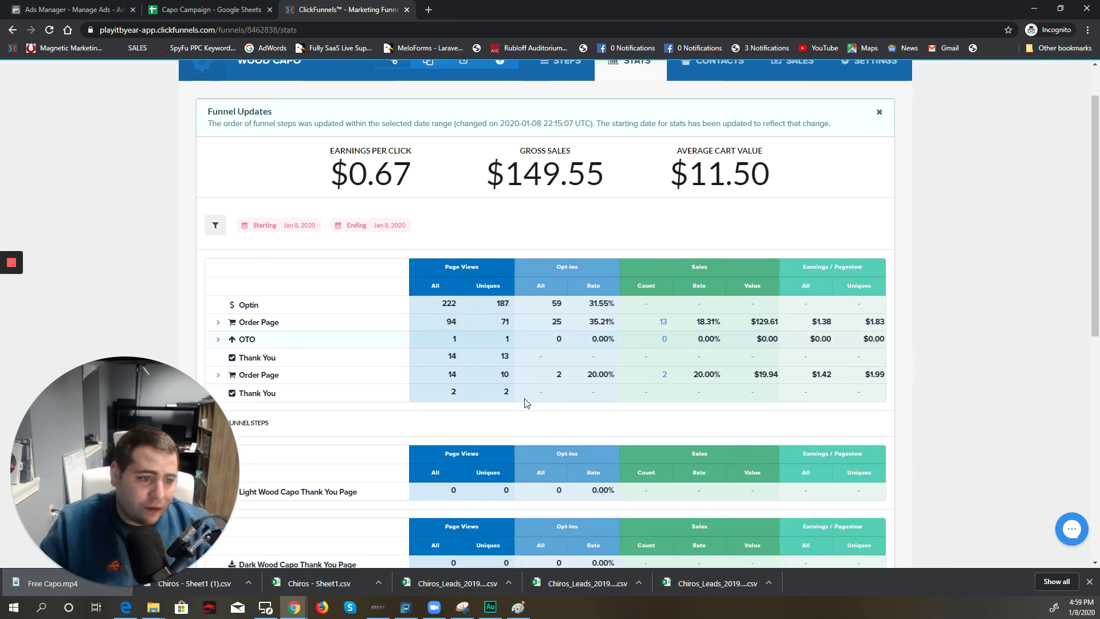